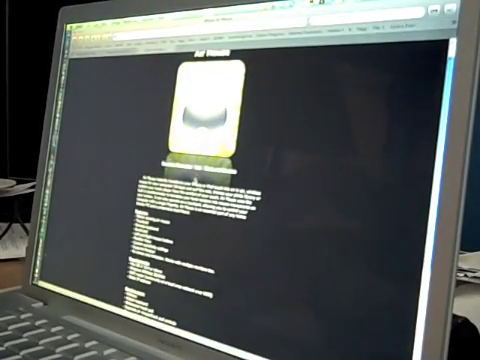
pyautogui.scroll(-2, 230, 200)
pyautogui.scroll(-4, 230, 200)
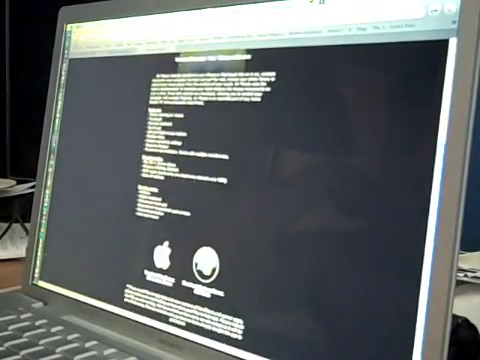
pyautogui.scroll(-2, 230, 180)
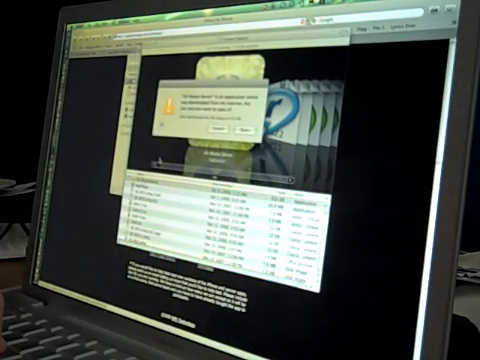
# Step: Confirm opening the downloaded Air Mouse Server, then hide Safari to reveal the desktop
pyautogui.press('Return')
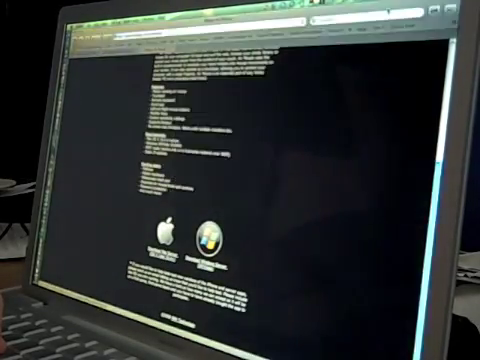
pyautogui.press('super+h')
pyautogui.press('super+h')
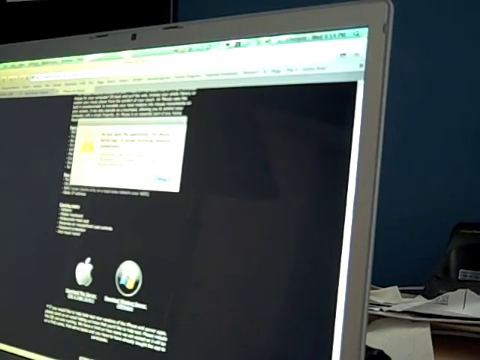
# Step: Dismiss the Air Mouse Server startup notice with OK
pyautogui.click(161, 180)
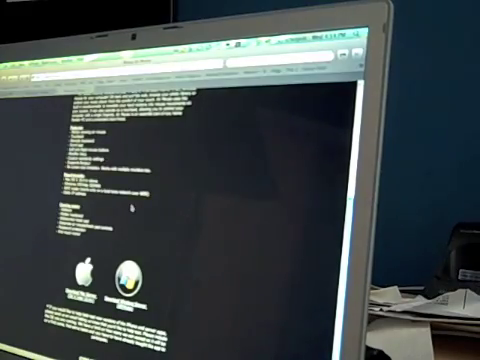